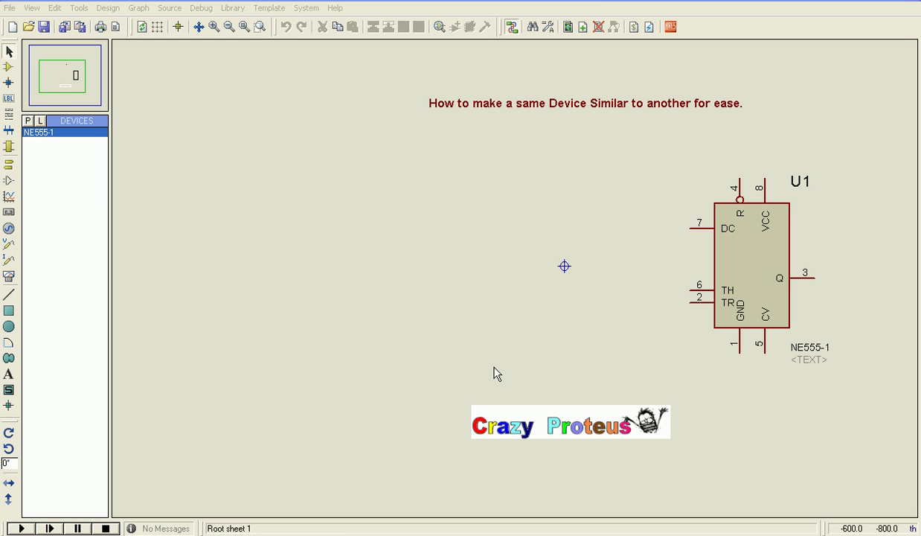
Search Pick Devices for '555' and add the ANALOG 555 Timer/Oscillator to the device list
click(28, 121)
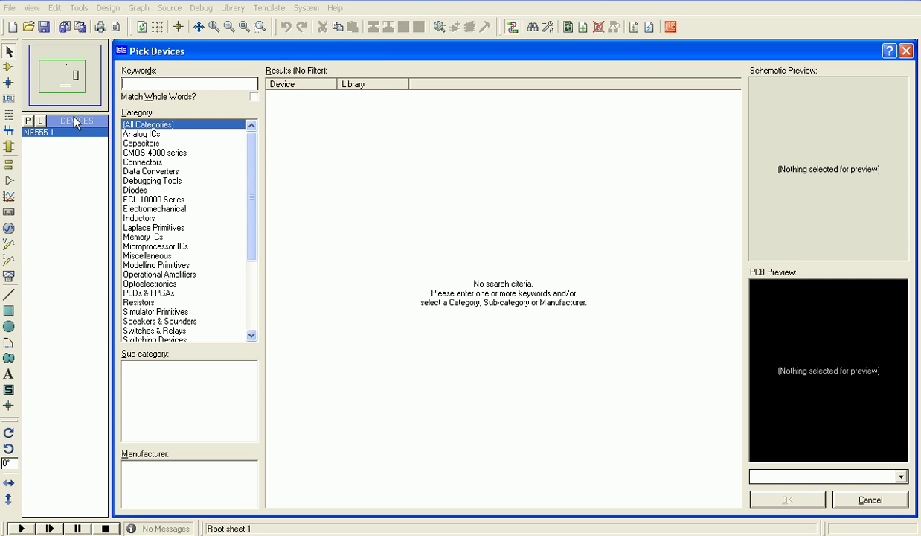
text(555)
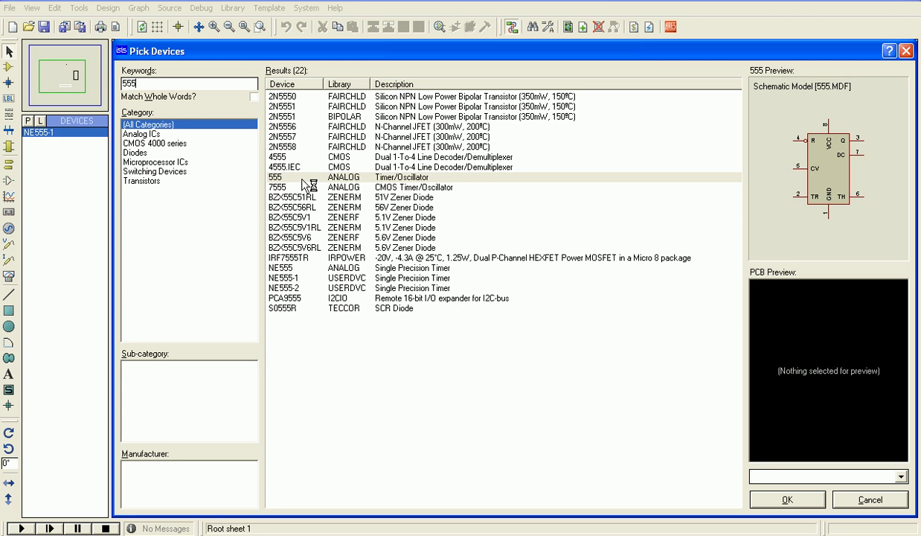
double_click(303, 179)
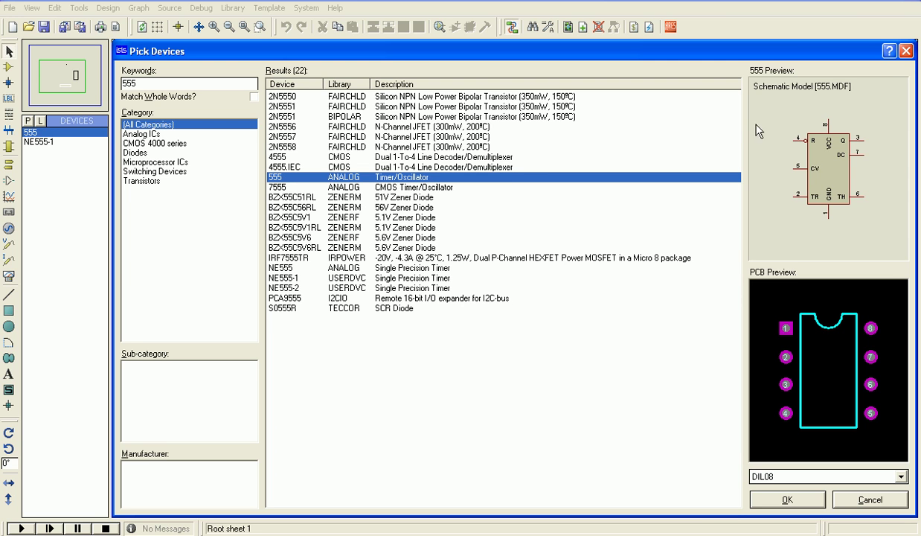
Place the 555 as U2 left of U1, then decompose it into pins and body
click(906, 51)
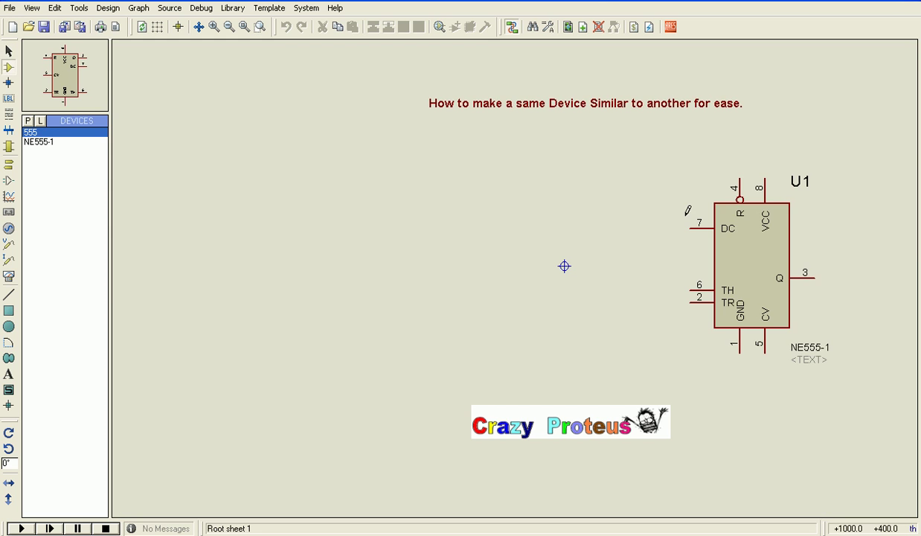
click(505, 253)
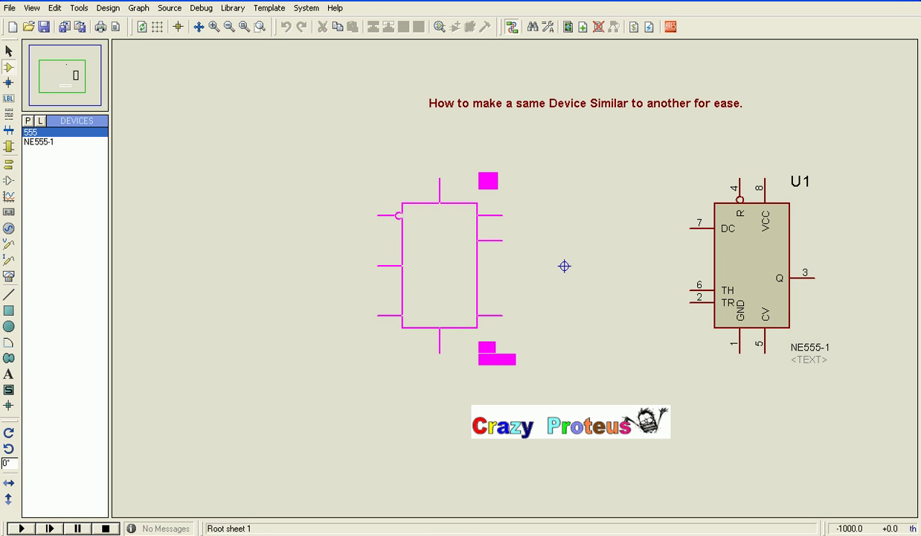
click(440, 266)
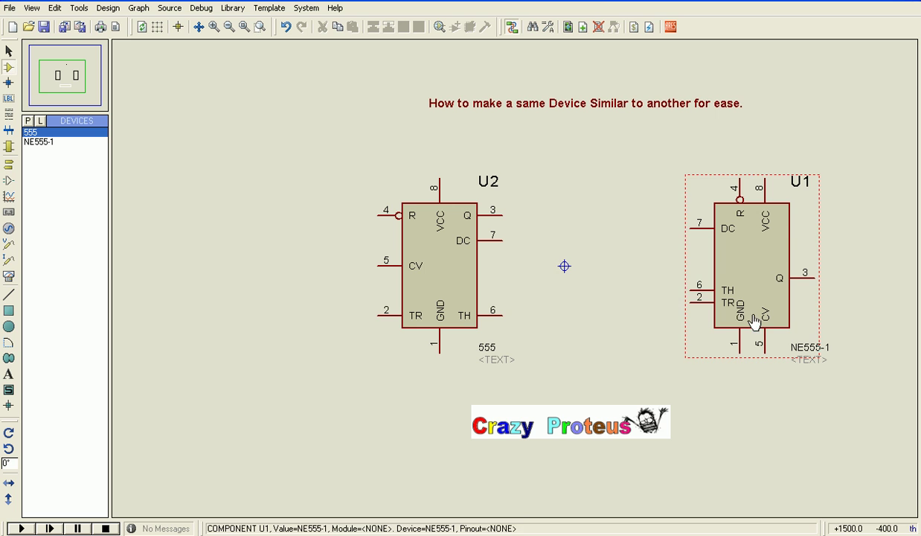
right_click(413, 216)
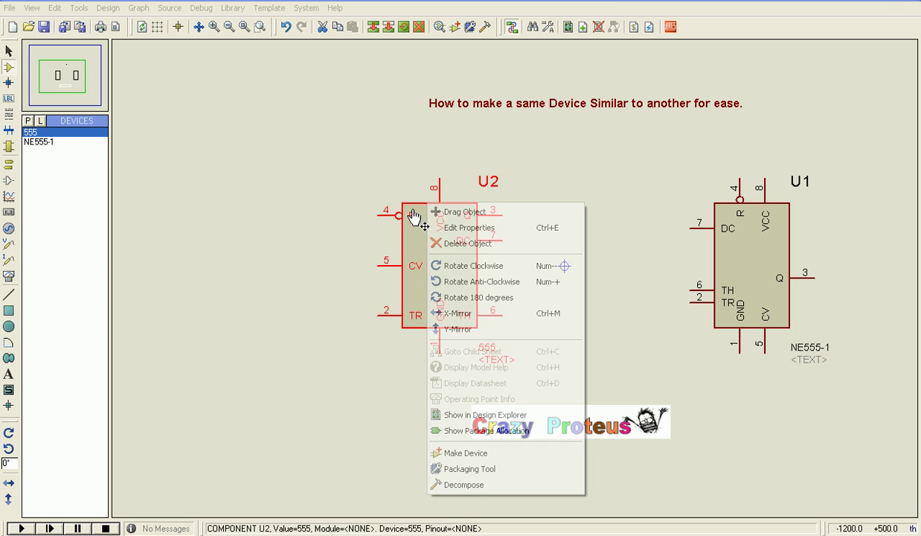
click(519, 485)
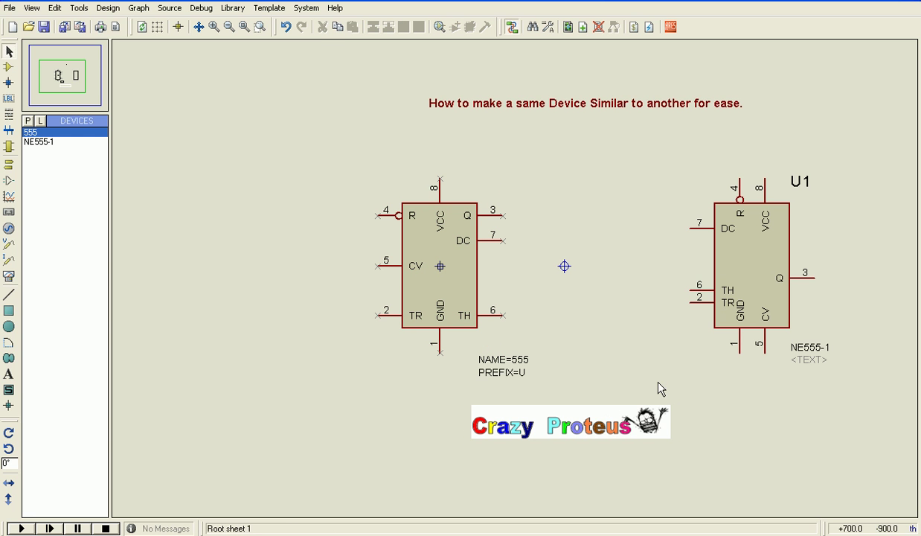
Move DC pin 7 to the chip's left side and X-mirror it so its label faces inside
right_click(492, 248)
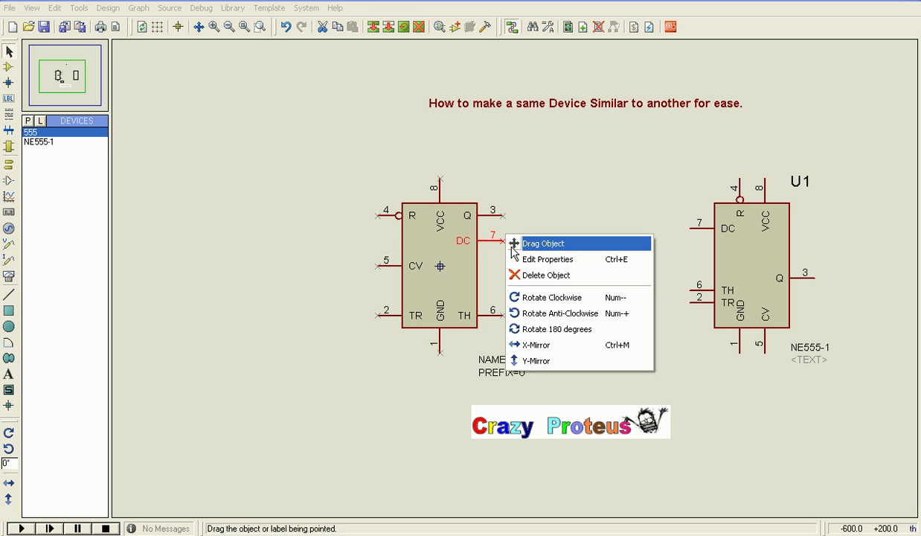
click(513, 248)
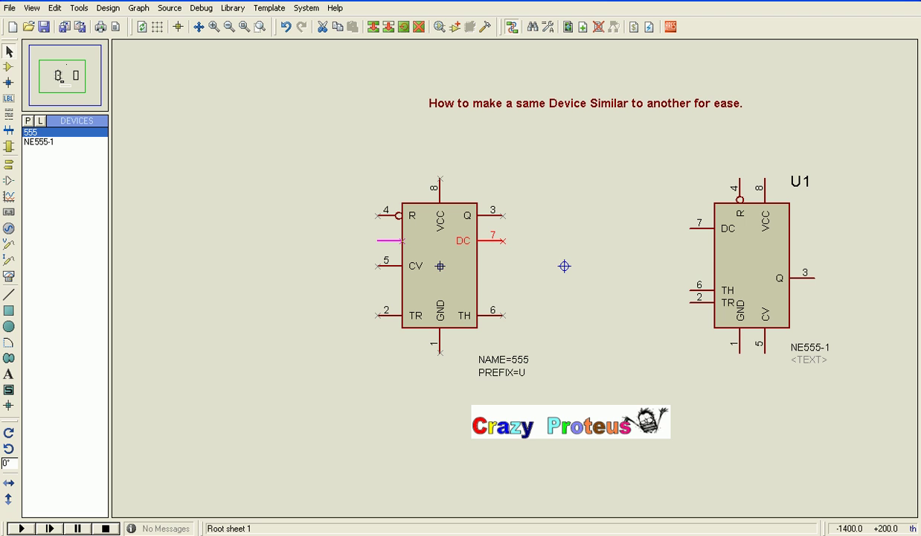
click(402, 228)
right_click(396, 237)
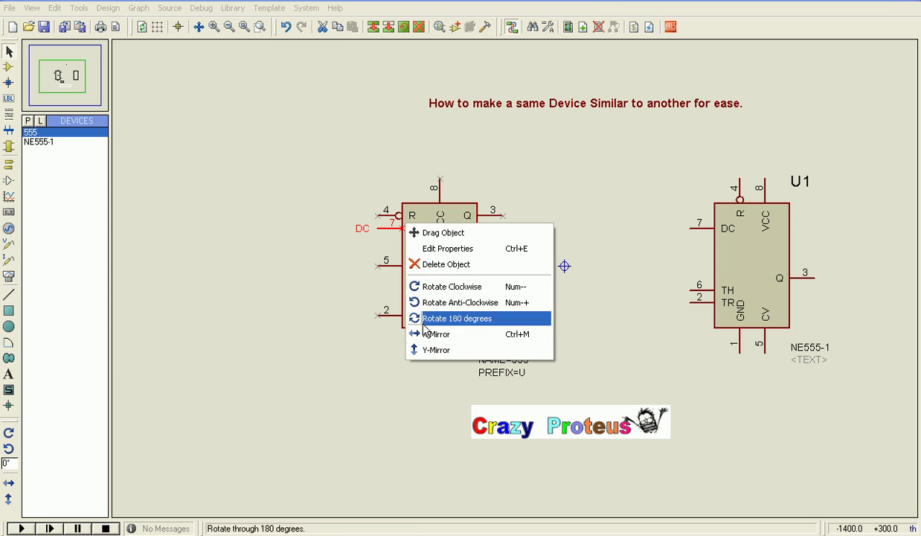
click(427, 334)
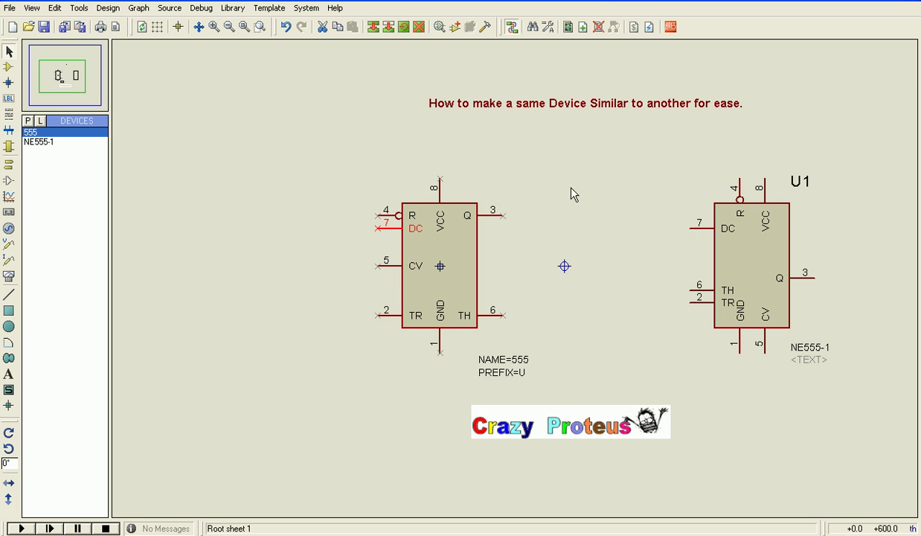
Move R pin 4 to the top edge, rotated clockwise to point upward
click(388, 217)
key(ctrl+c)
key(ctrl+v)
click(409, 190)
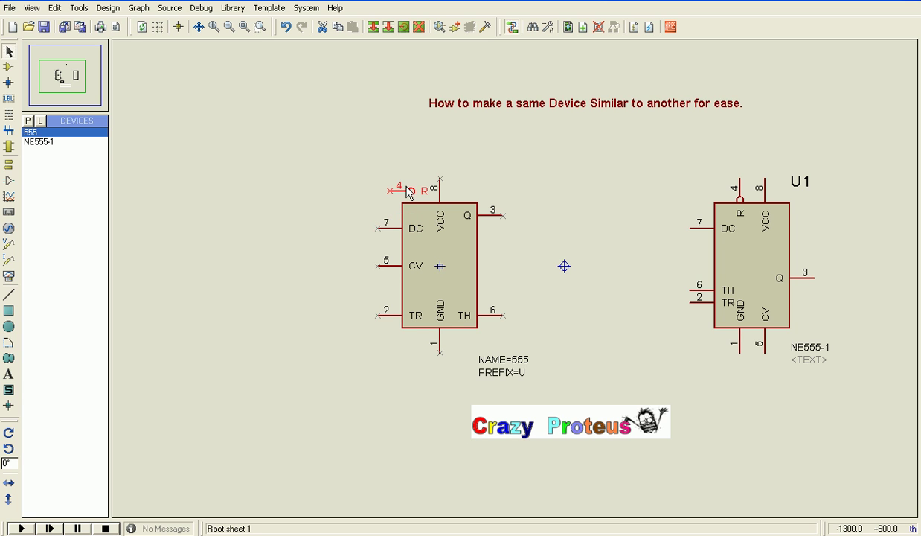
right_click(405, 195)
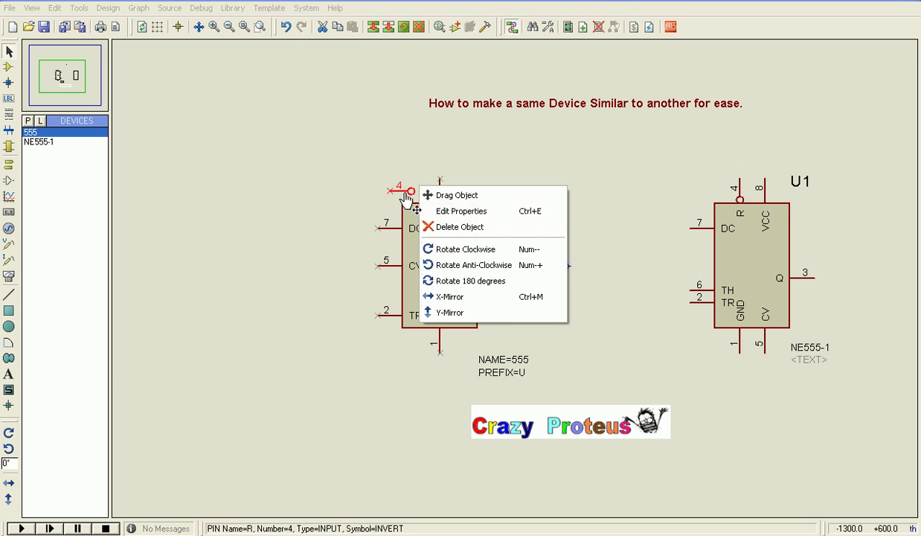
click(450, 252)
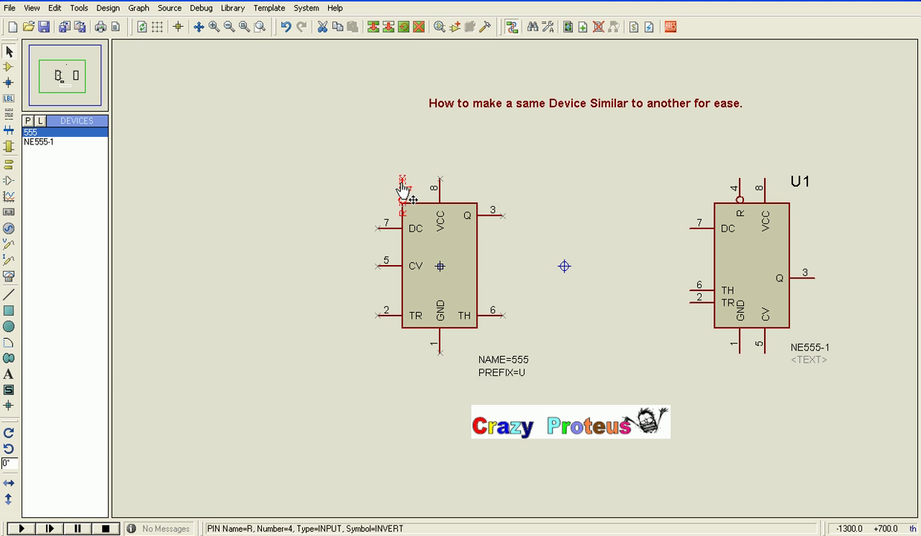
key(ctrl+c)
key(ctrl+v)
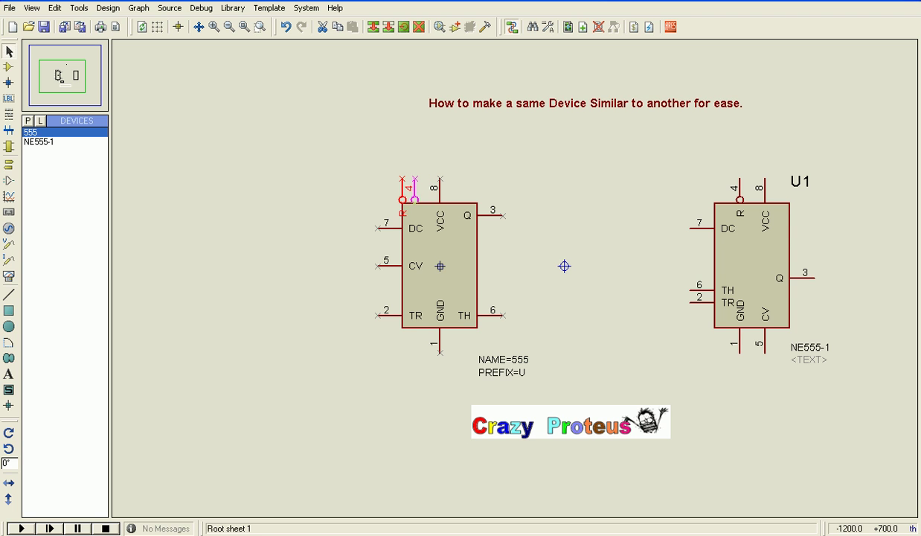
drag(428, 192, 415, 192)
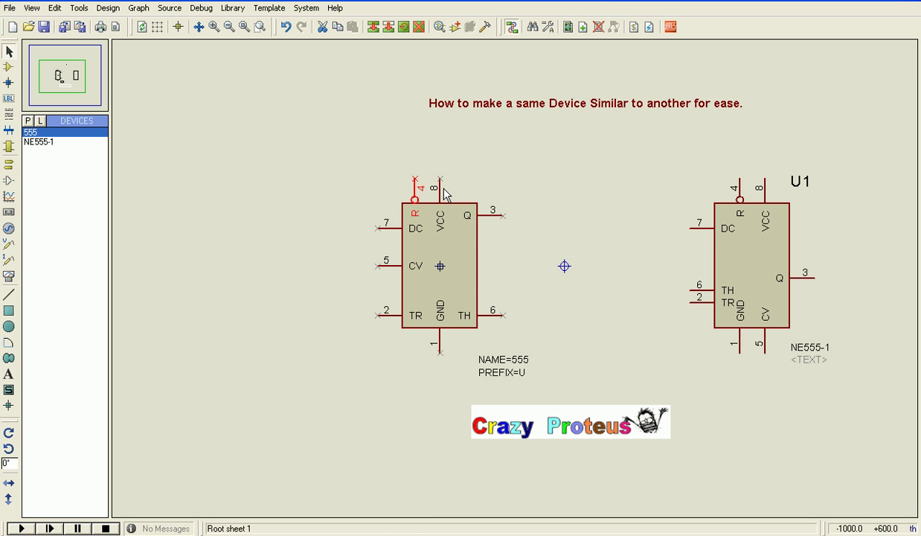
Shift VCC pin 8 further right along the top edge
click(442, 191)
key(ctrl+c)
key(ctrl+v)
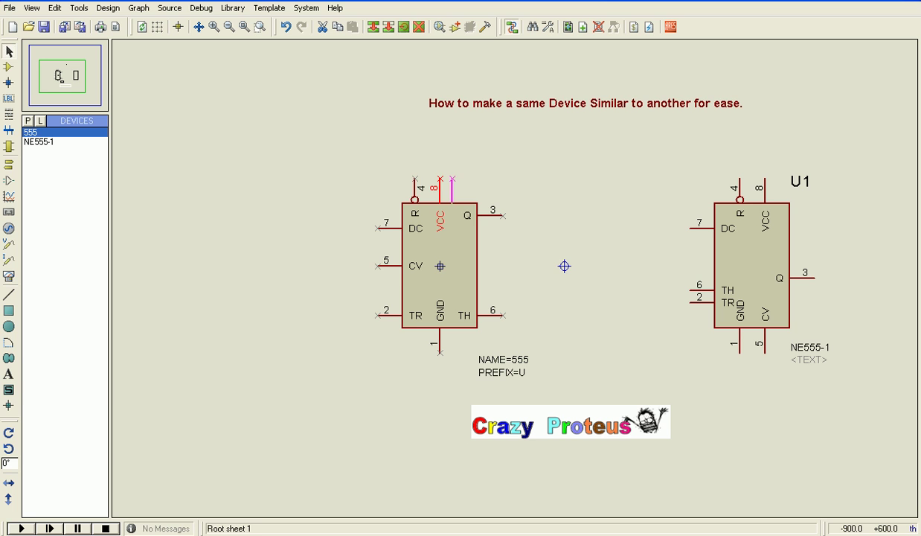
drag(440, 191, 452, 190)
Move the Q output pin down beside TH and X-mirror the TH pin's label inside
click(488, 217)
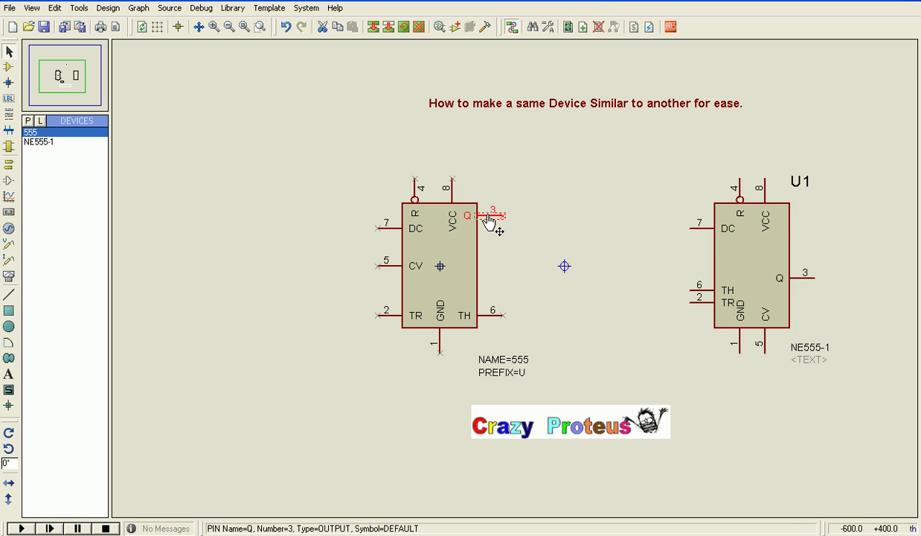
mouse_move(488, 216)
mouse_down()
mouse_move(488, 302)
mouse_move(388, 305)
mouse_up()
right_click(388, 305)
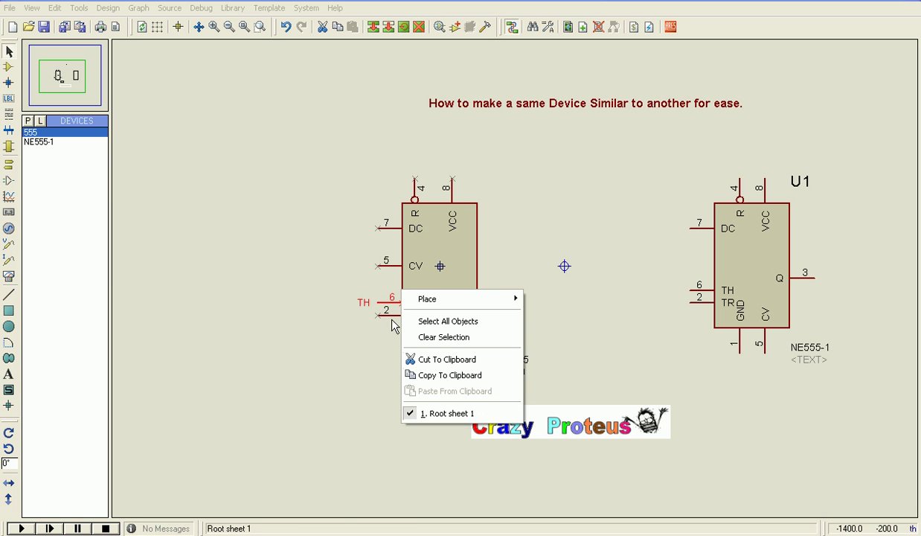
click(387, 307)
right_click(386, 305)
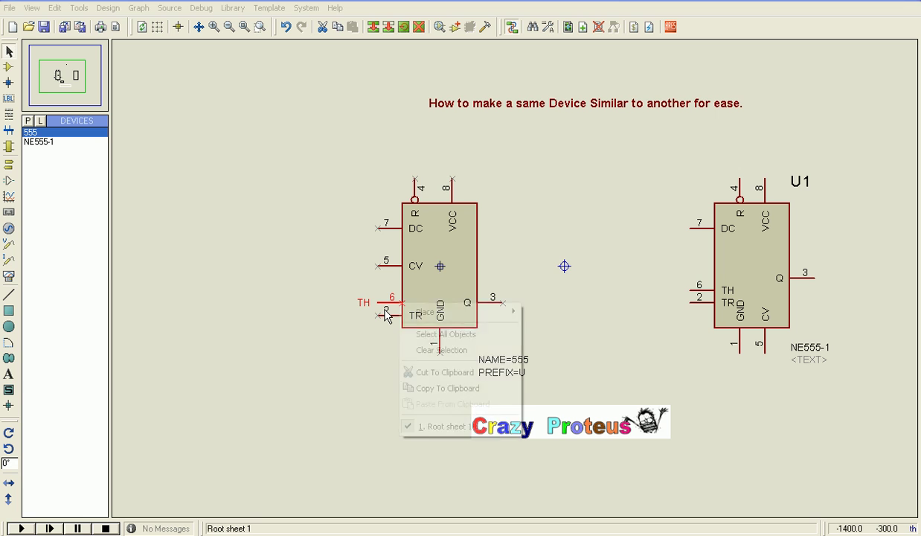
click(338, 315)
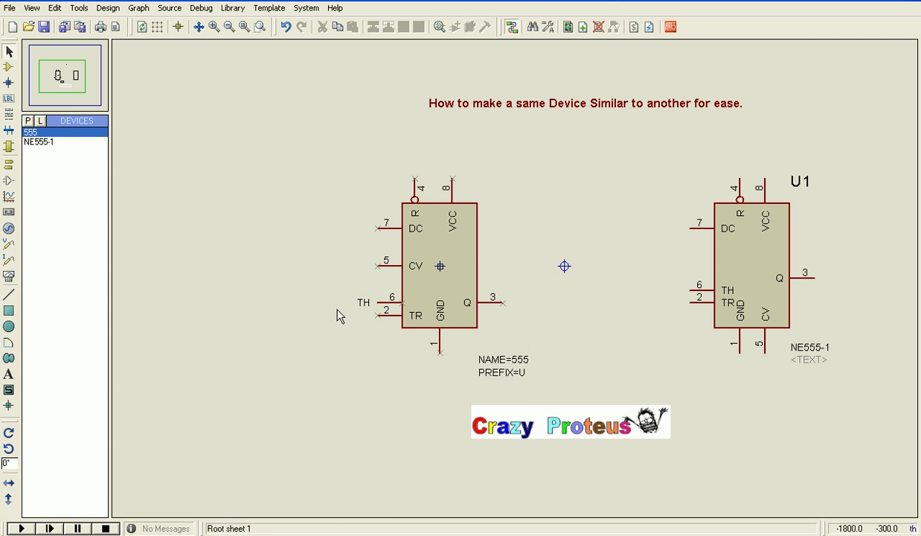
right_click(392, 308)
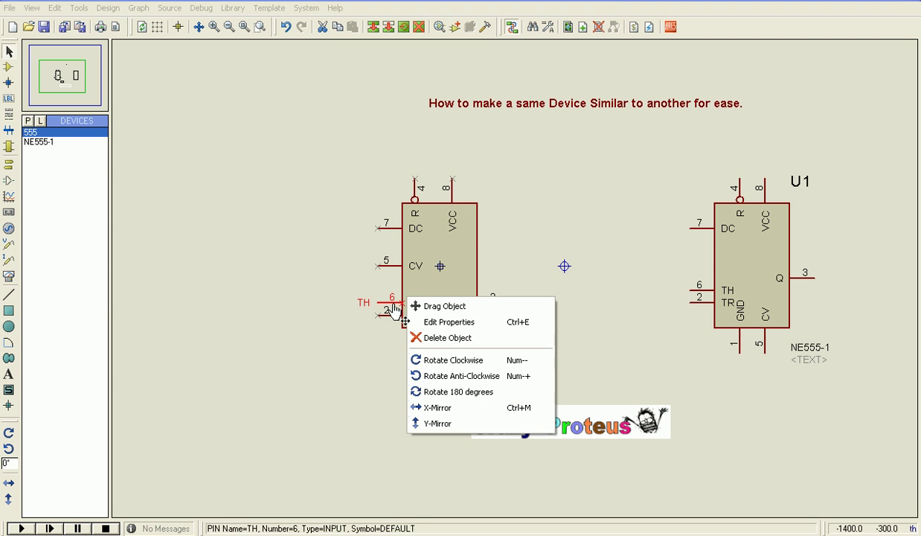
click(442, 407)
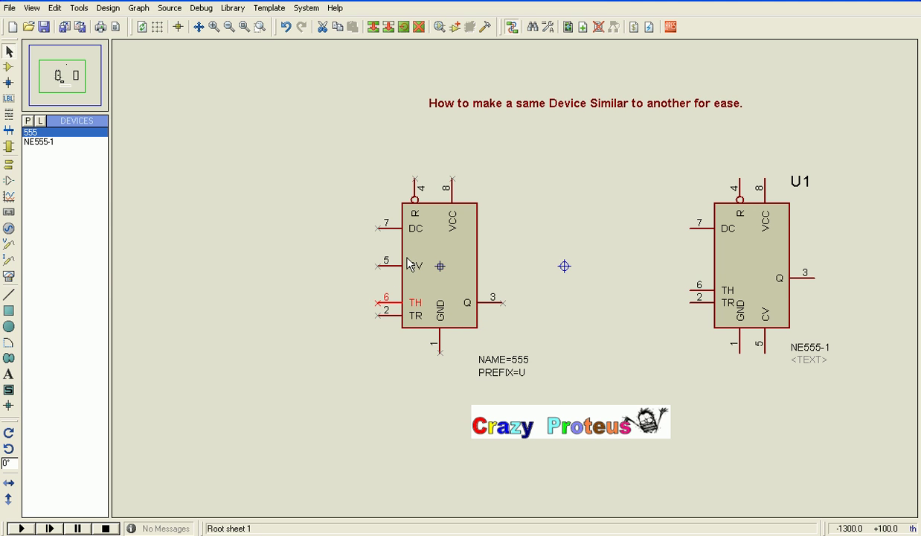
Move CV pin 5 below the body, rotated anti-clockwise, and shift R pin 4 right
click(377, 268)
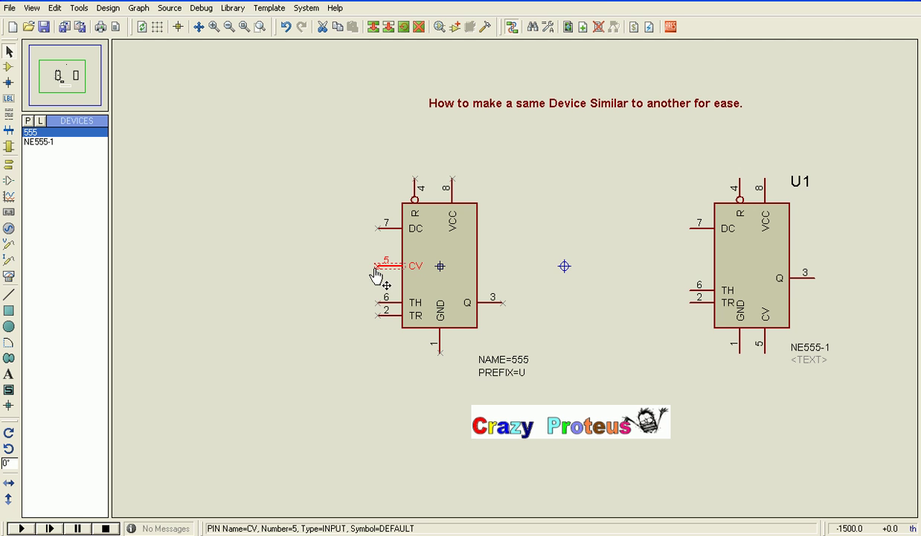
drag(376, 274, 456, 347)
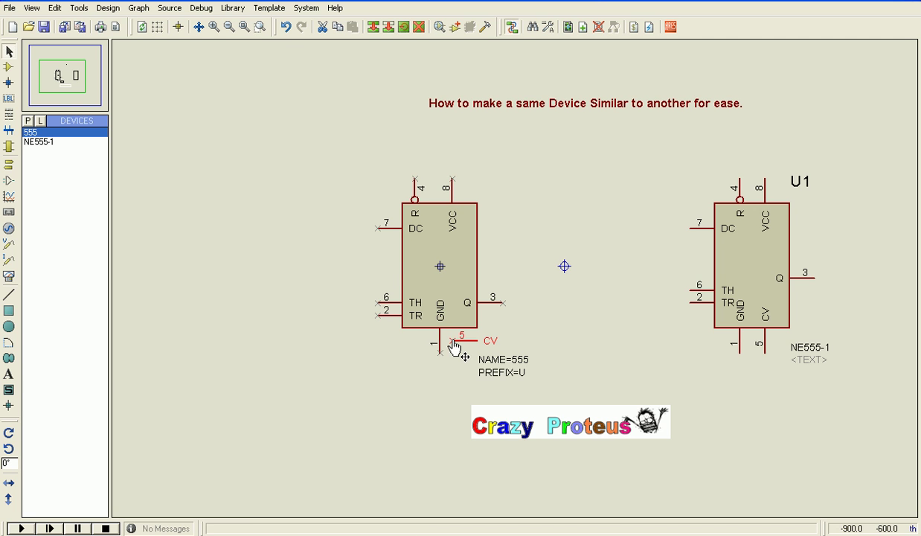
right_click(455, 347)
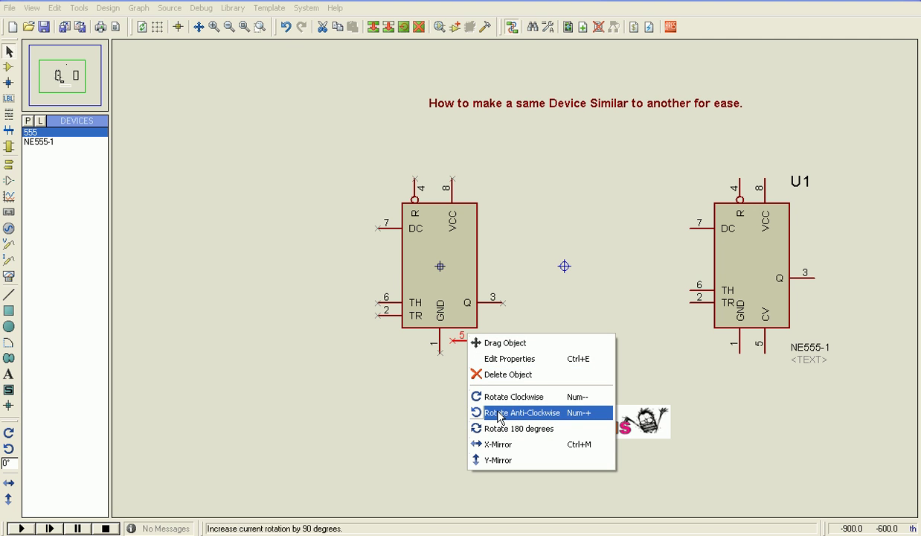
click(497, 413)
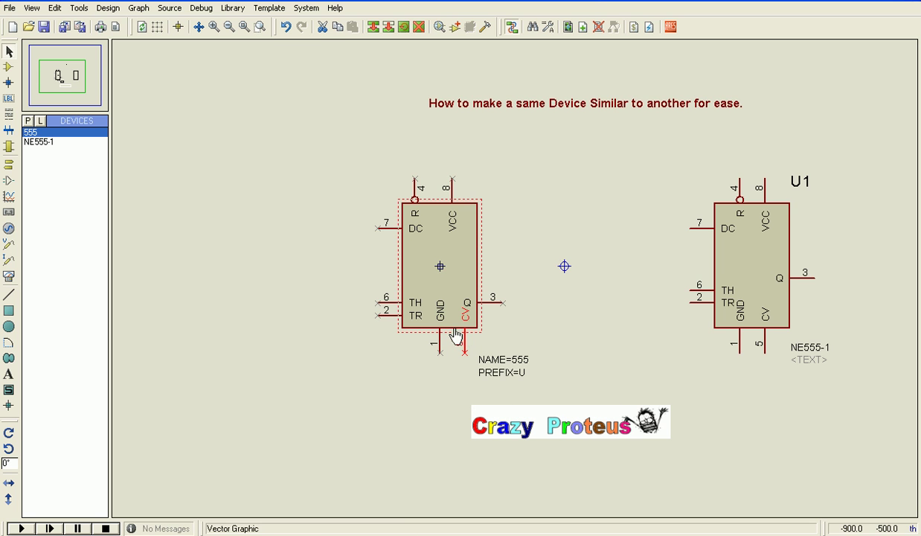
click(564, 326)
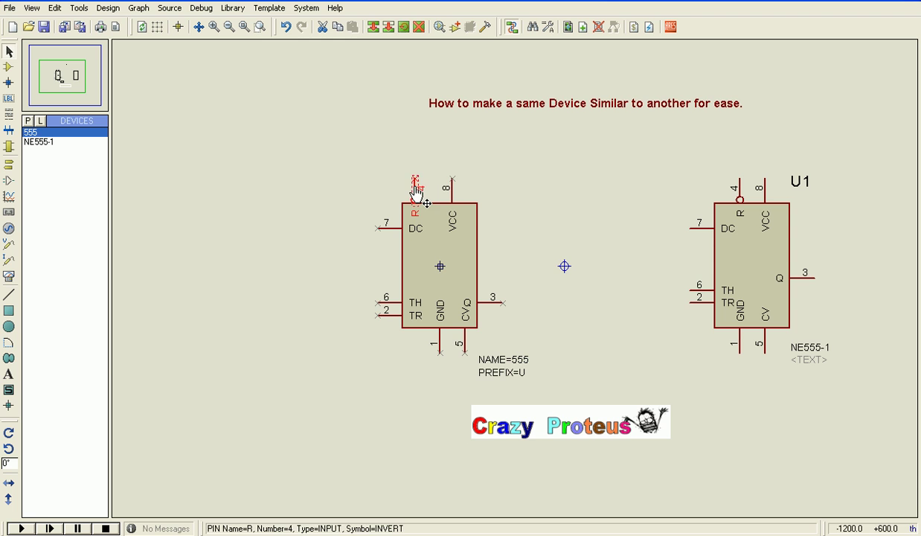
drag(416, 186, 427, 186)
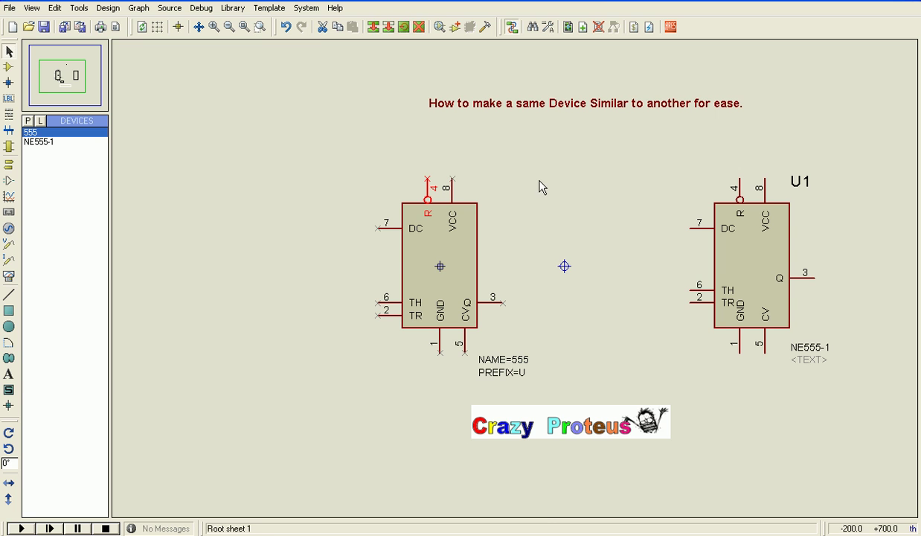
Box-select the whole rearranged 555 and launch Make Device on it
mouse_move(551, 179)
mouse_down()
mouse_move(438, 262)
mouse_move(327, 389)
mouse_up()
right_click(426, 325)
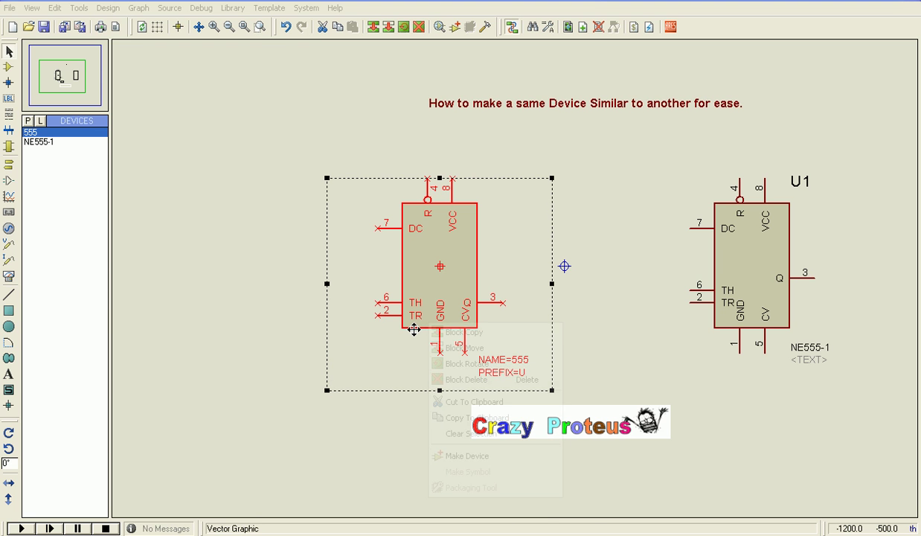
click(447, 455)
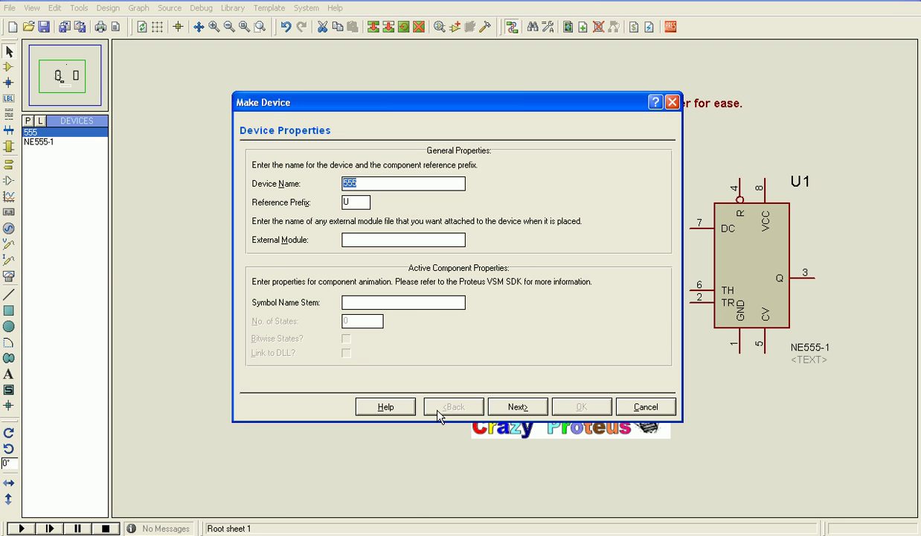
Rename the device to '555-3' and save it through the wizard into USERDVC
click(411, 183)
text(-3)
click(506, 406)
click(506, 406)
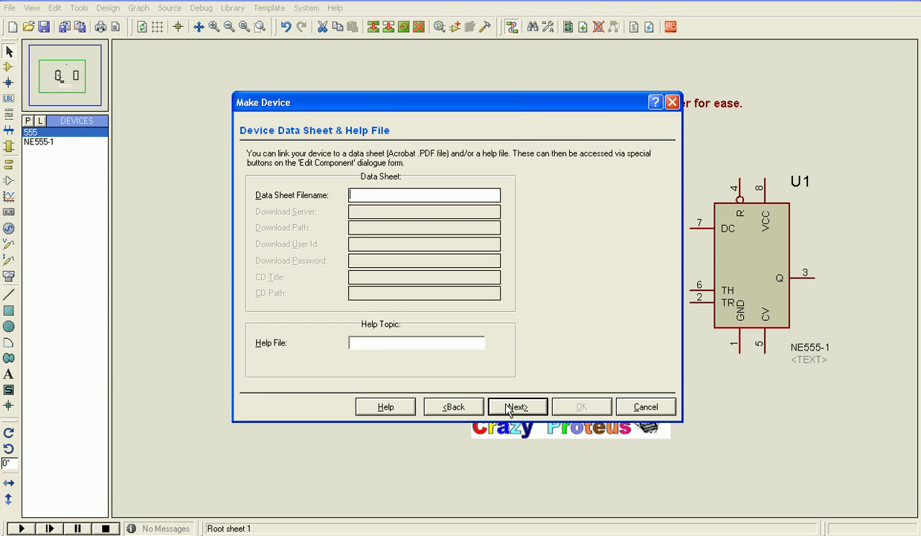
click(508, 407)
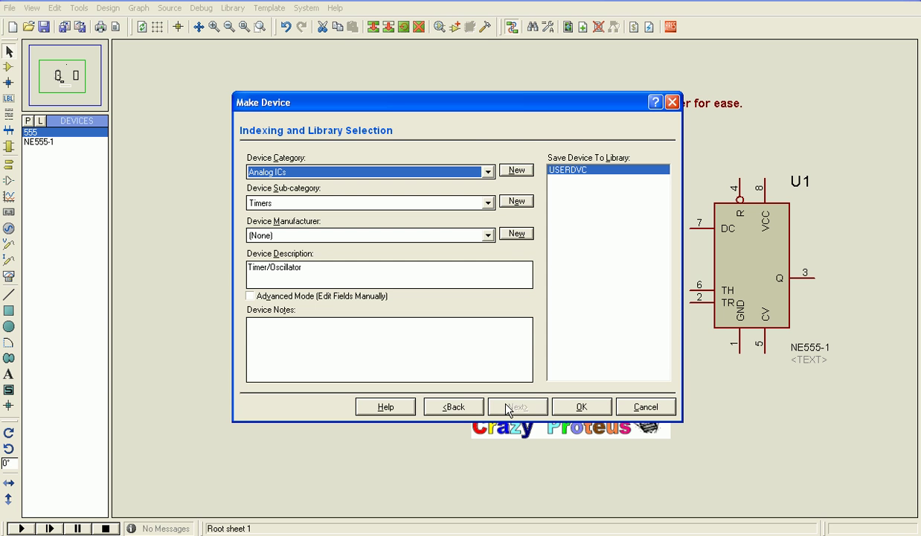
click(574, 407)
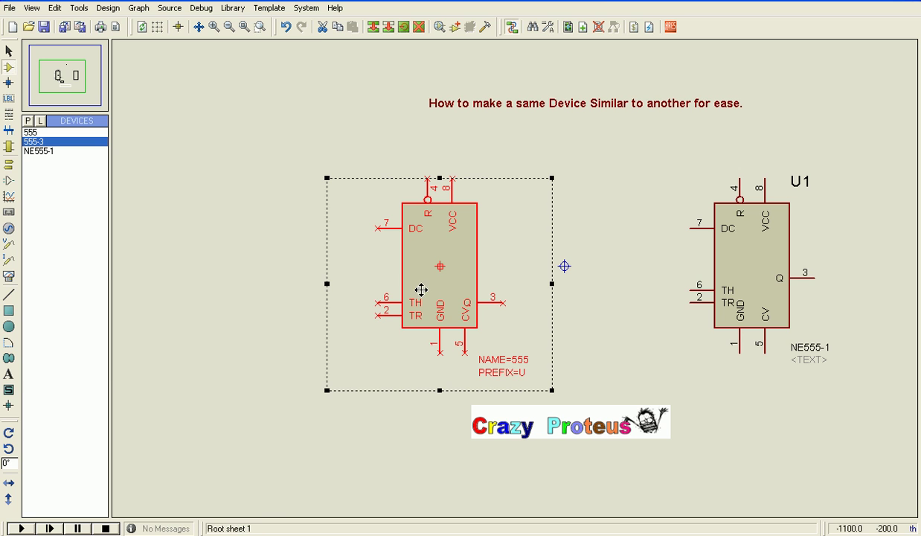
Delete the original decomposed 555 and select 555-3 in the Devices list
click(629, 285)
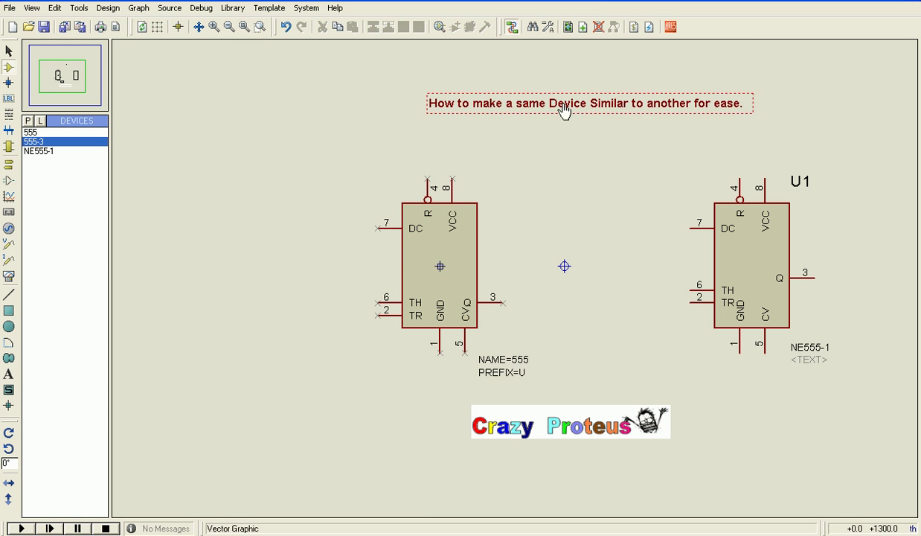
mouse_move(601, 141)
mouse_down()
mouse_move(361, 399)
mouse_move(328, 389)
mouse_up()
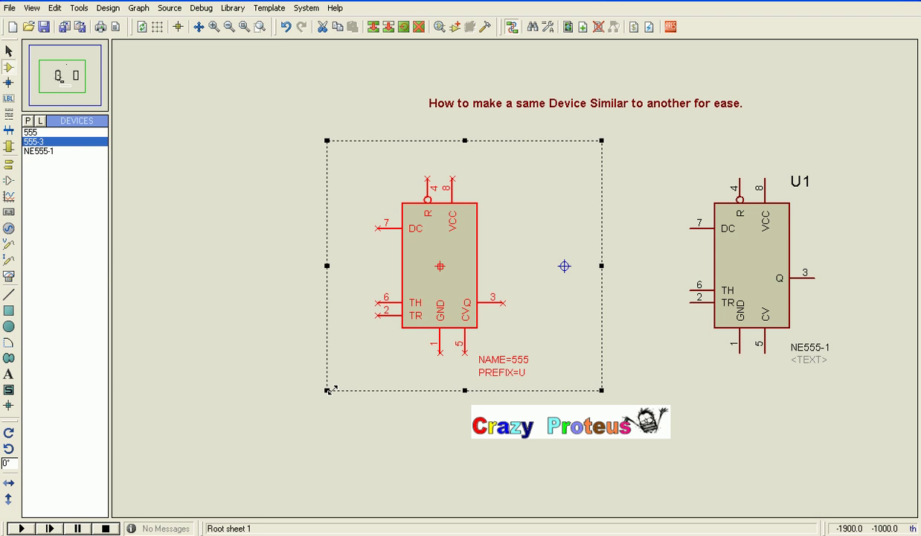
key(Delete)
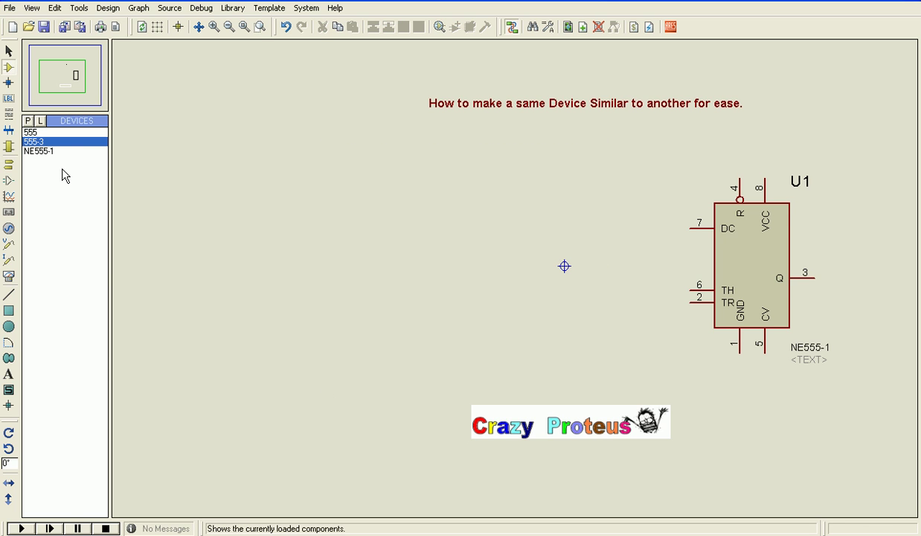
click(49, 143)
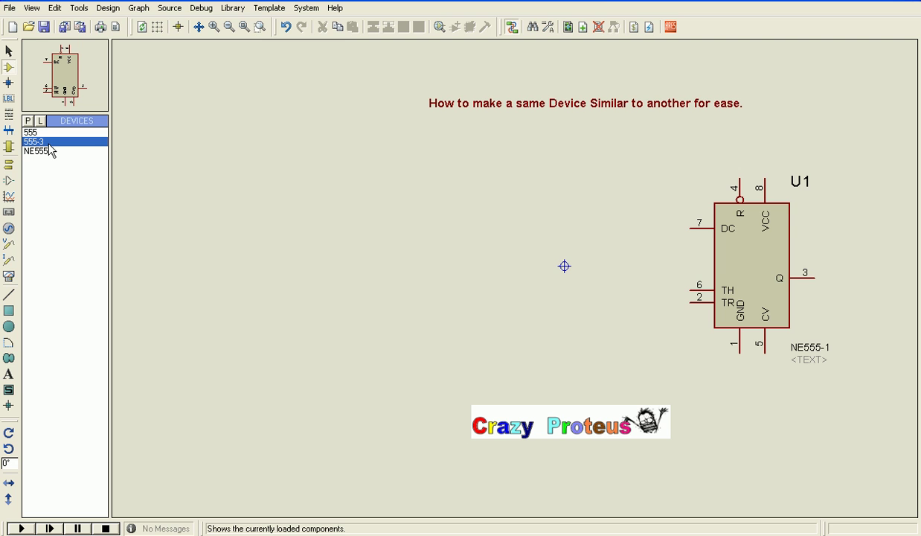
Drop the 555-3 as U2 beside U1, where the old 555 was
click(372, 245)
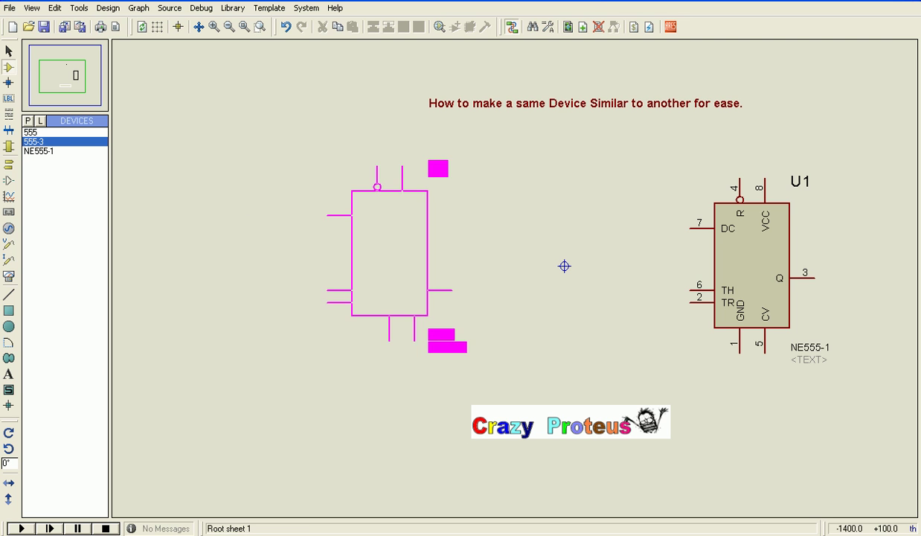
click(439, 264)
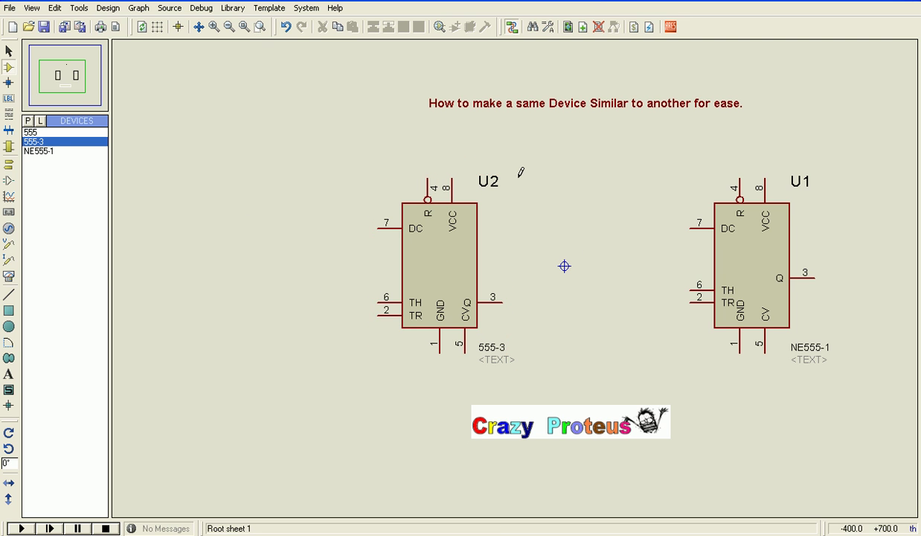